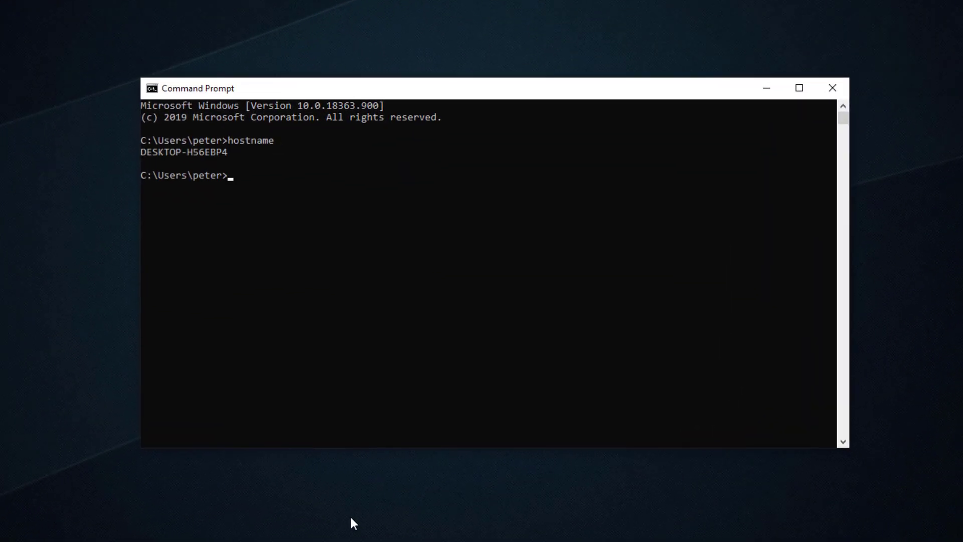
text(ping e)
text(vil-domain.com)
- Ping evil-domain.com from Command Prompt and confirm replies return from 204.44.71.249
key(Return)
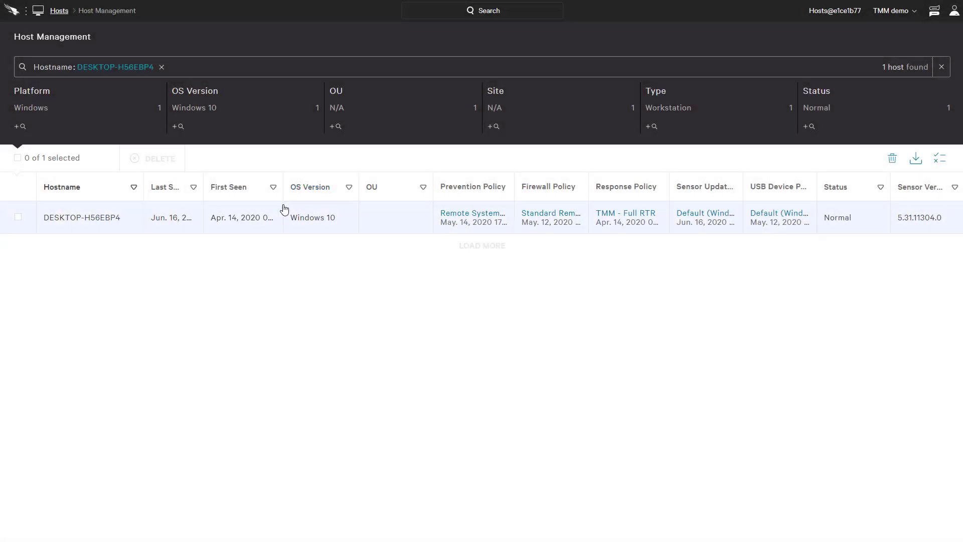
- Select host DESKTOP-H56EBP4 in Host Management to start a Real Time Response session
click(274, 217)
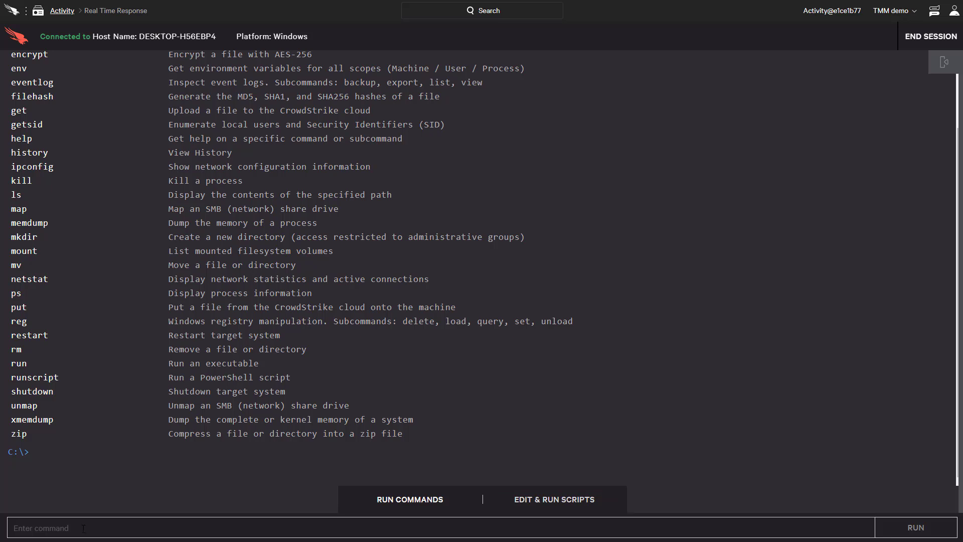
text(cat c:\Windows\System32\drivers\etc\hosts)
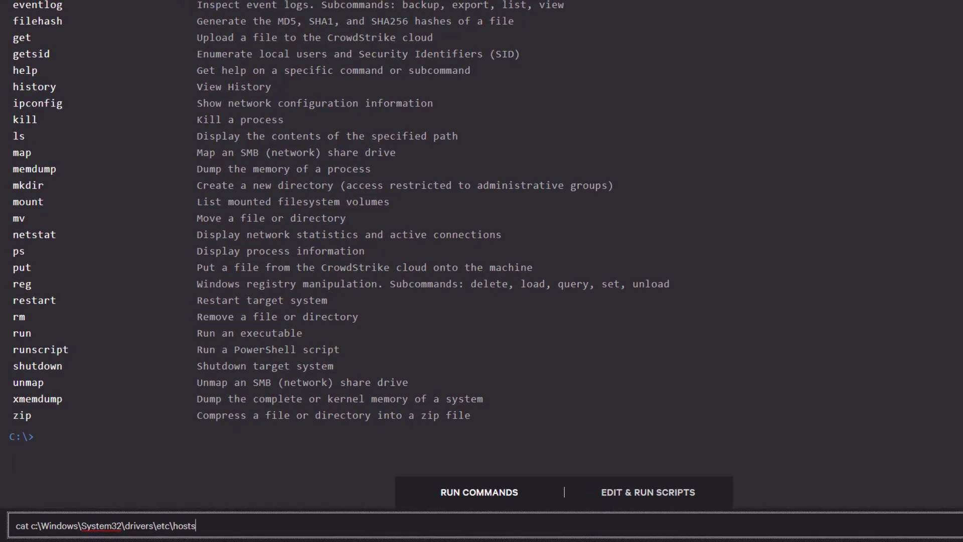
- Display the remote hosts file c:\Windows\System32\drivers\etc\hosts via the cat command
key(Return)
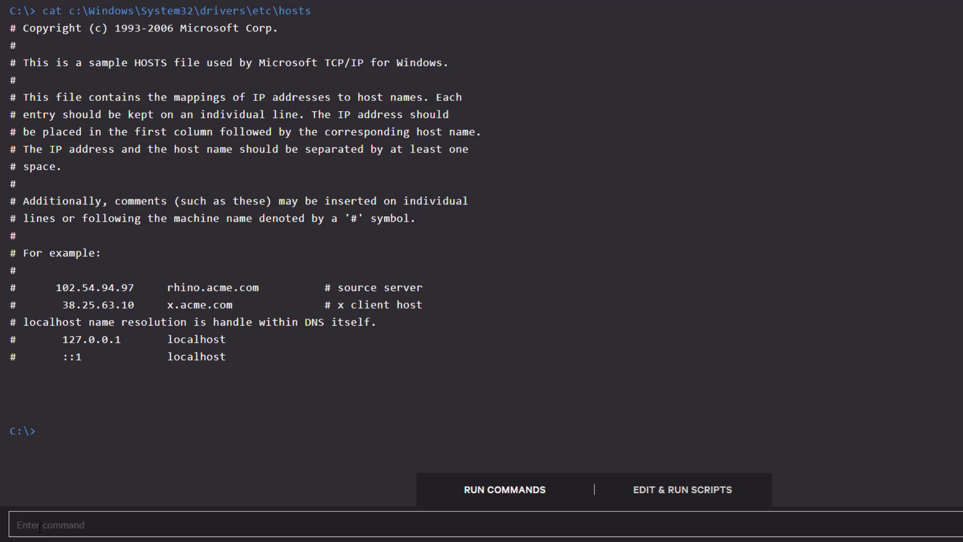
- Run the Add-Content runscript appending 0.0.0.0 evil-domain.com, then re-list the hosts file to verify
text(runscript -Raw=```"0.0.0.0 evil-domain.com" | Add-Content -PassThru "c:\windows\system32\drivers\etc\hosts"```)
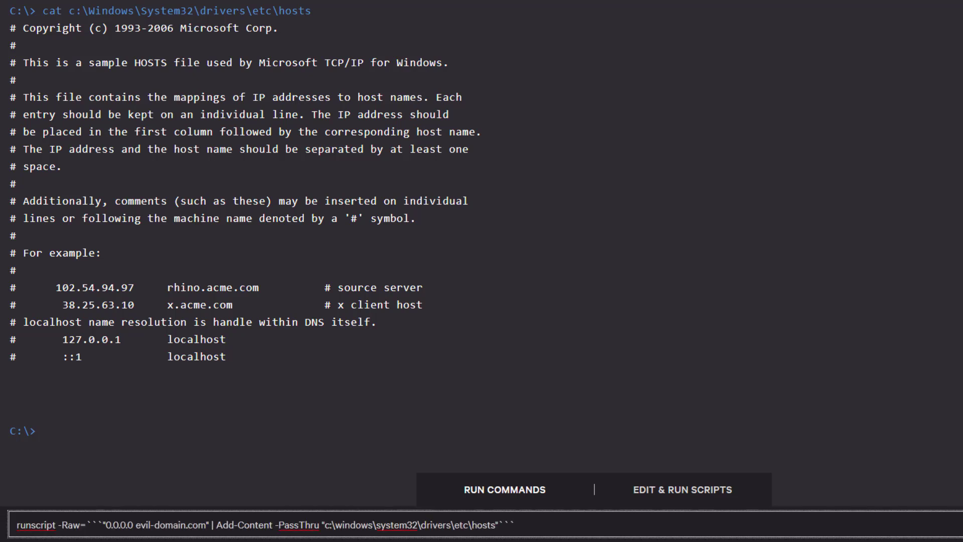
key(Return)
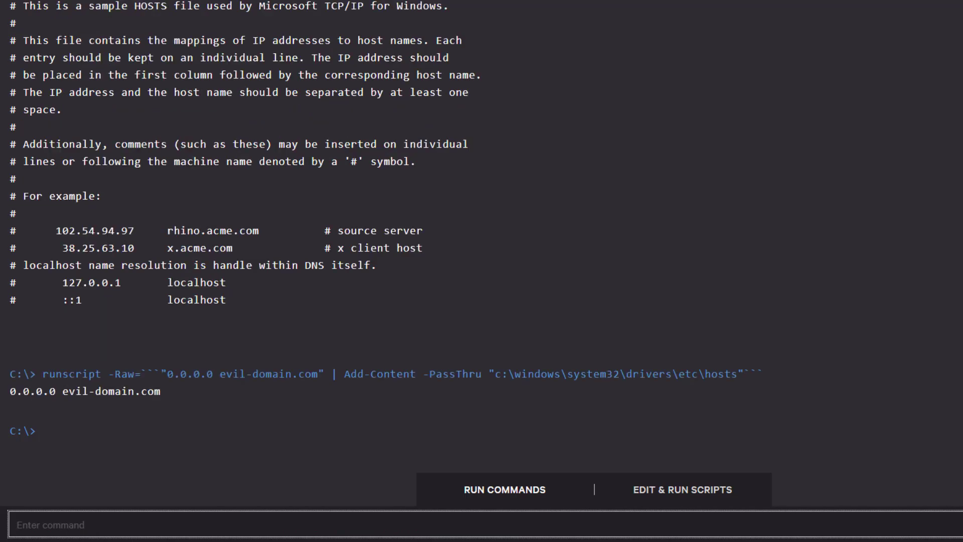
key(Up)
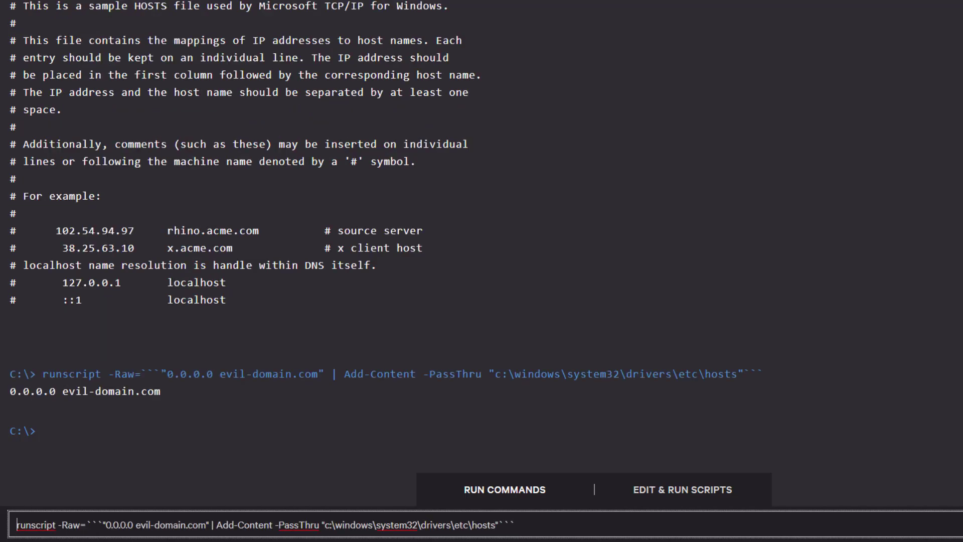
key(Up)
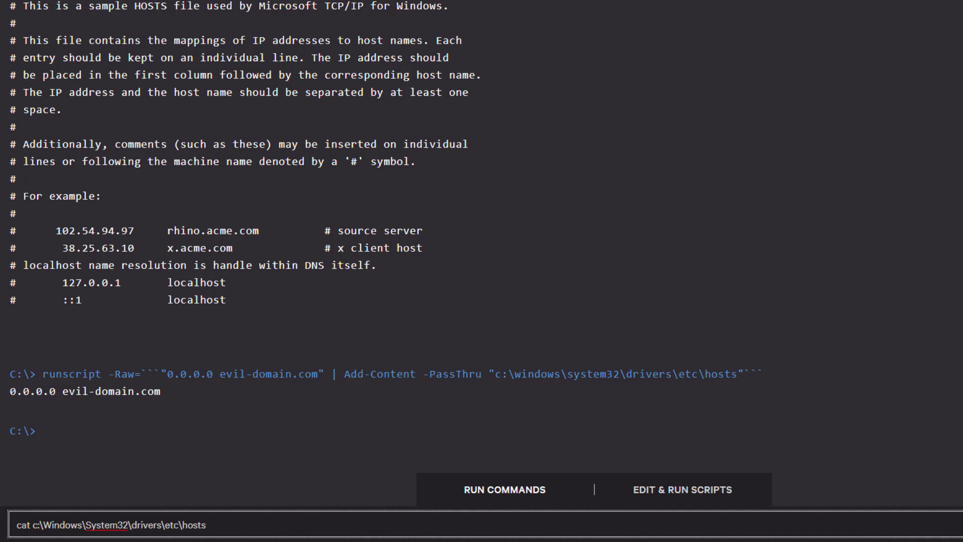
key(Return)
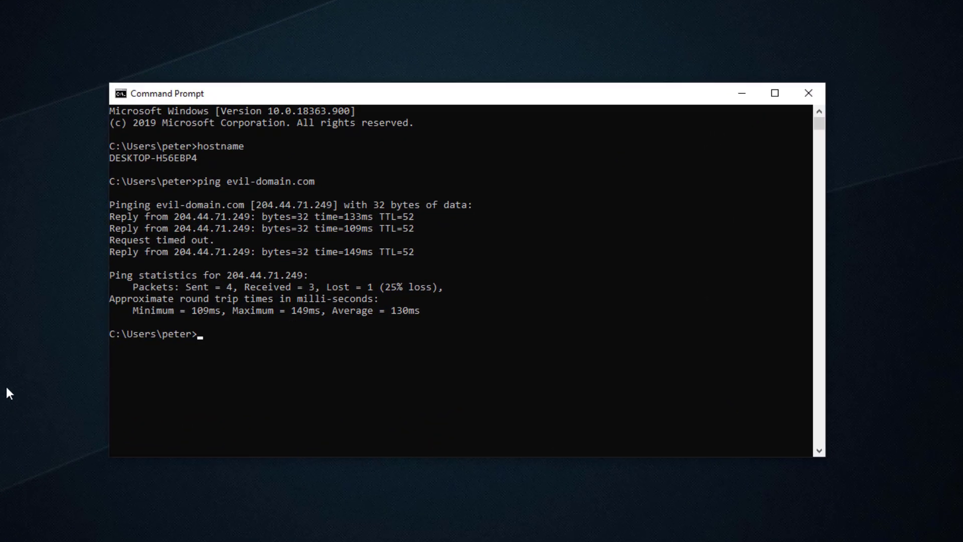
- Rerun ping evil-domain.com and show it now fails with 'could not find host'
key(Up)
key(Return)
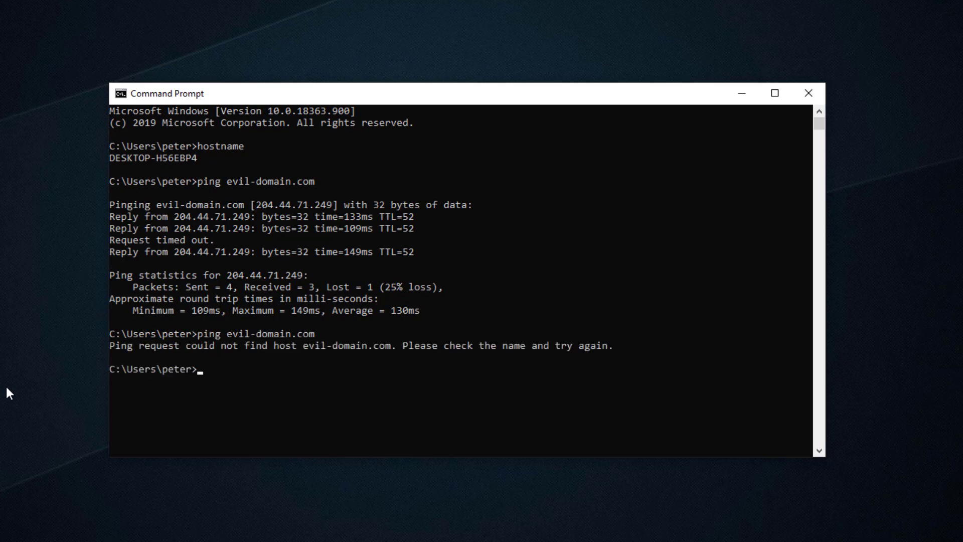